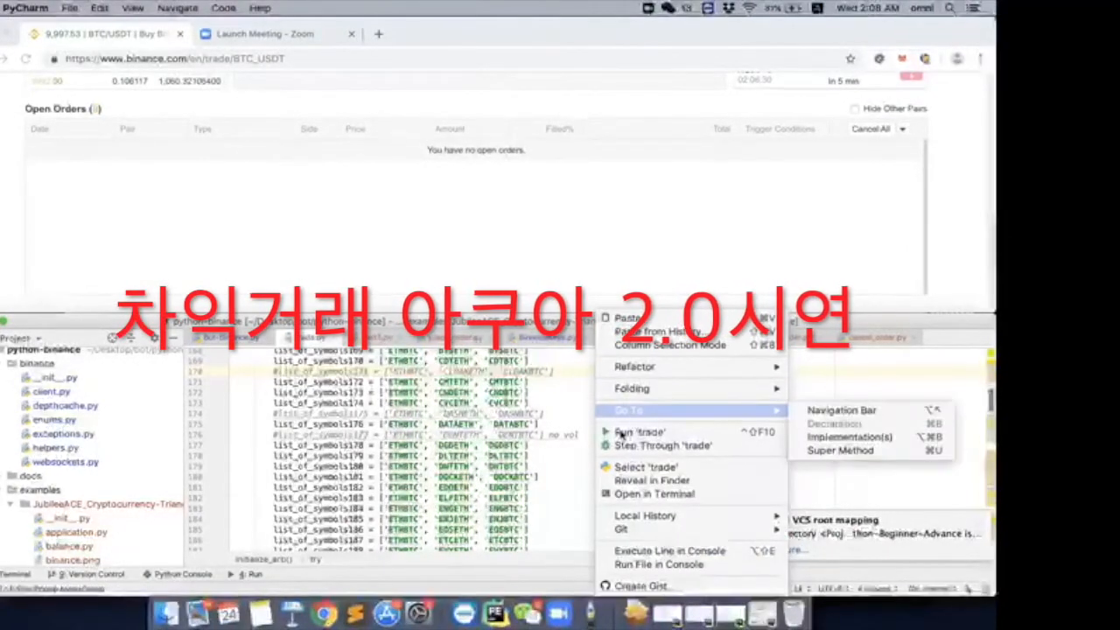
Step: Start the trade.py arbitrage bot so it places the AE/BTC buy limit order
{"action": "left_click", "coordinate": [639, 431]}
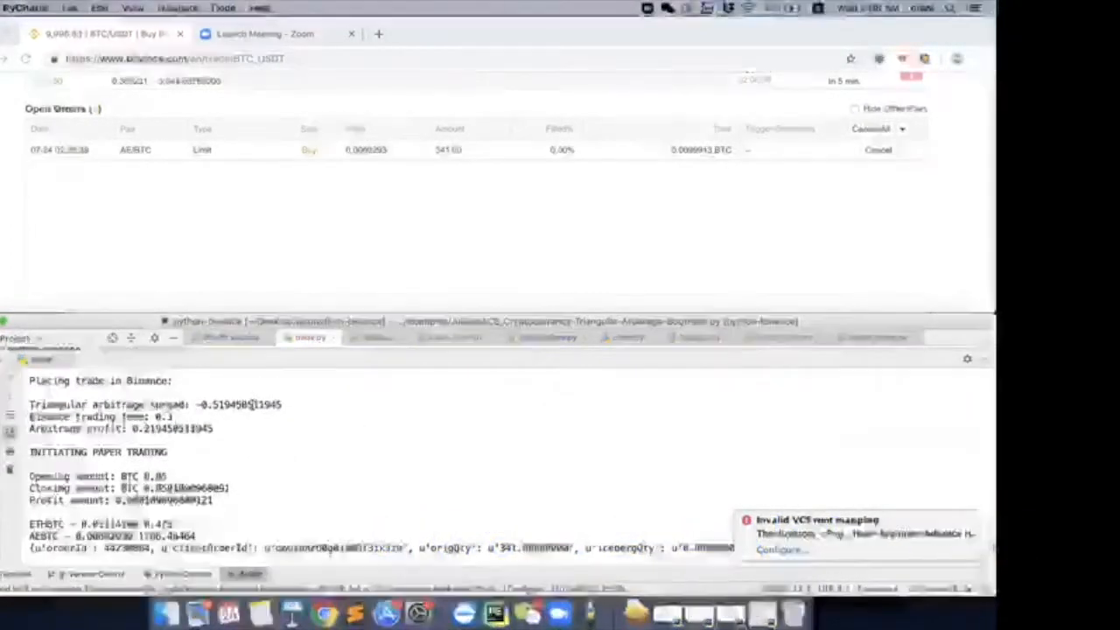
{"action": "scroll", "coordinate": [142, 467], "scroll_direction": "up", "scroll_amount": 3}
{"action": "scroll", "coordinate": [141, 468], "scroll_direction": "up", "scroll_amount": 3}
{"action": "scroll", "coordinate": [142, 467], "scroll_direction": "up", "scroll_amount": 3}
{"action": "scroll", "coordinate": [142, 467], "scroll_direction": "up", "scroll_amount": 2}
{"action": "scroll", "coordinate": [142, 468], "scroll_direction": "up", "scroll_amount": 3}
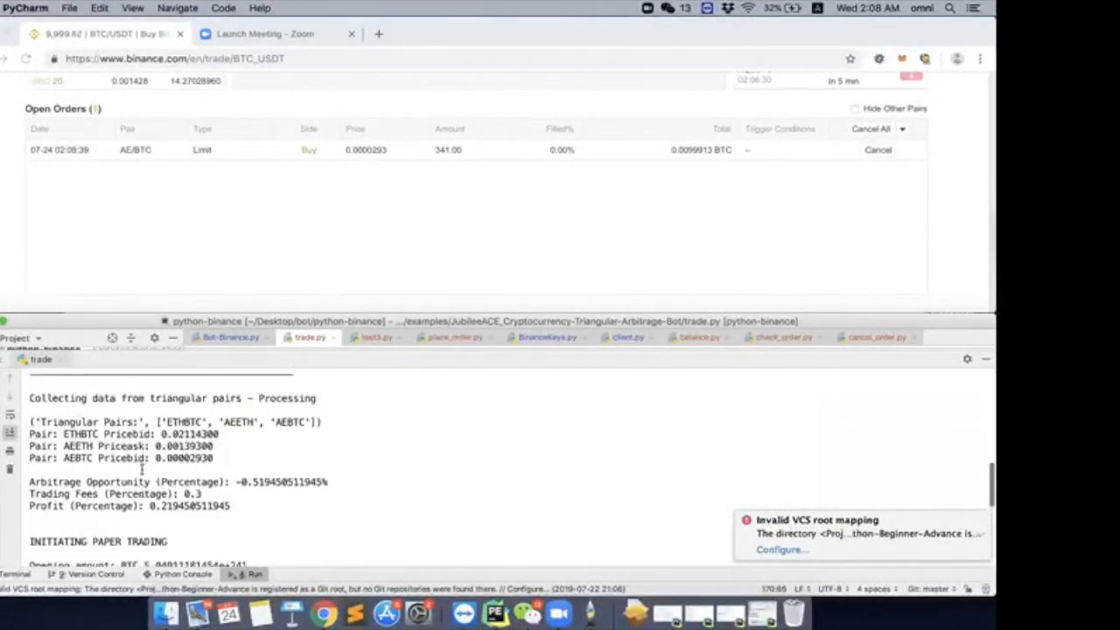
{"action": "scroll", "coordinate": [142, 468], "scroll_direction": "up", "scroll_amount": 3}
{"action": "scroll", "coordinate": [142, 467], "scroll_direction": "up", "scroll_amount": 2}
{"action": "scroll", "coordinate": [142, 467], "scroll_direction": "left", "scroll_amount": 2}
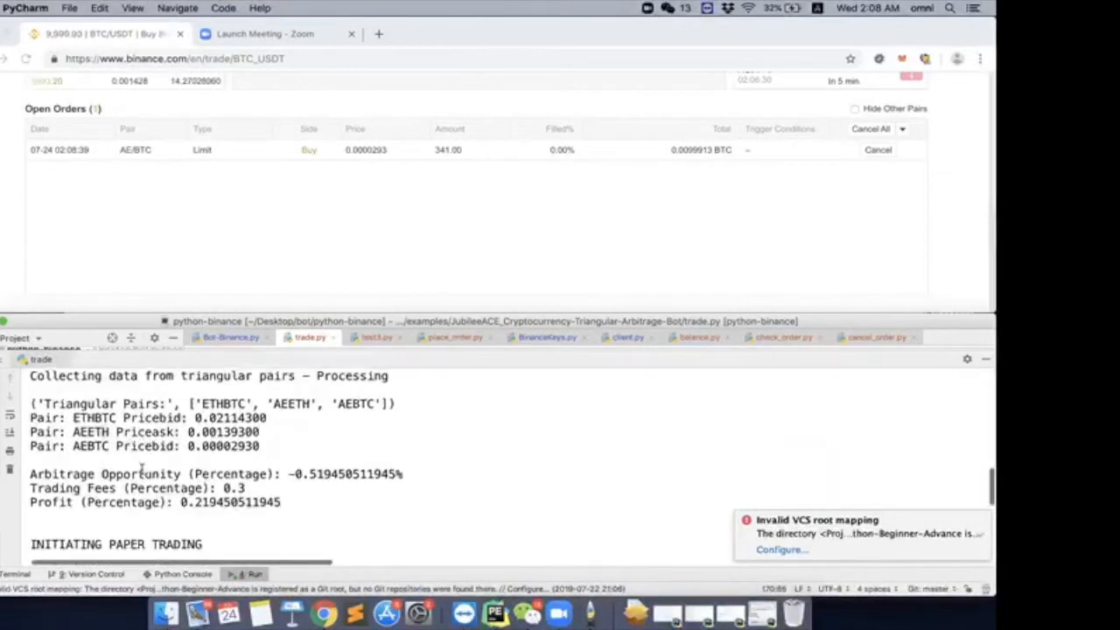
{"action": "scroll", "coordinate": [142, 468], "scroll_direction": "down", "scroll_amount": 2}
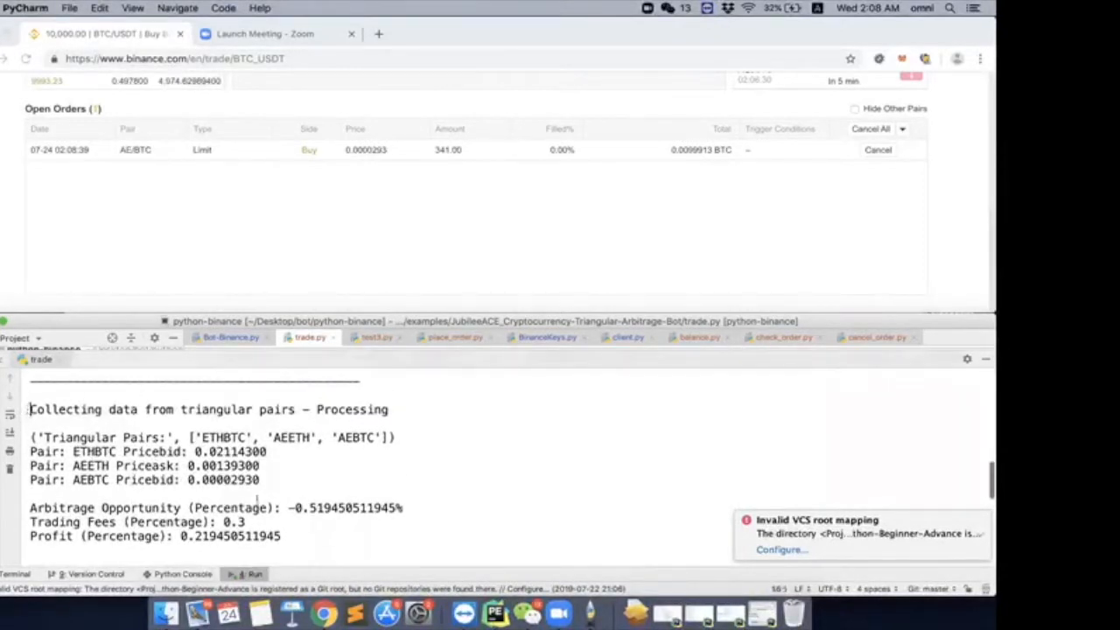
Step: Select the output from 'Collecting data from triangular pairs' through the Profit line, then clear it
{"action": "left_click_drag", "start_coordinate": [29, 410], "coordinate": [30, 507]}
{"action": "left_click_drag", "start_coordinate": [259, 508], "coordinate": [309, 548]}
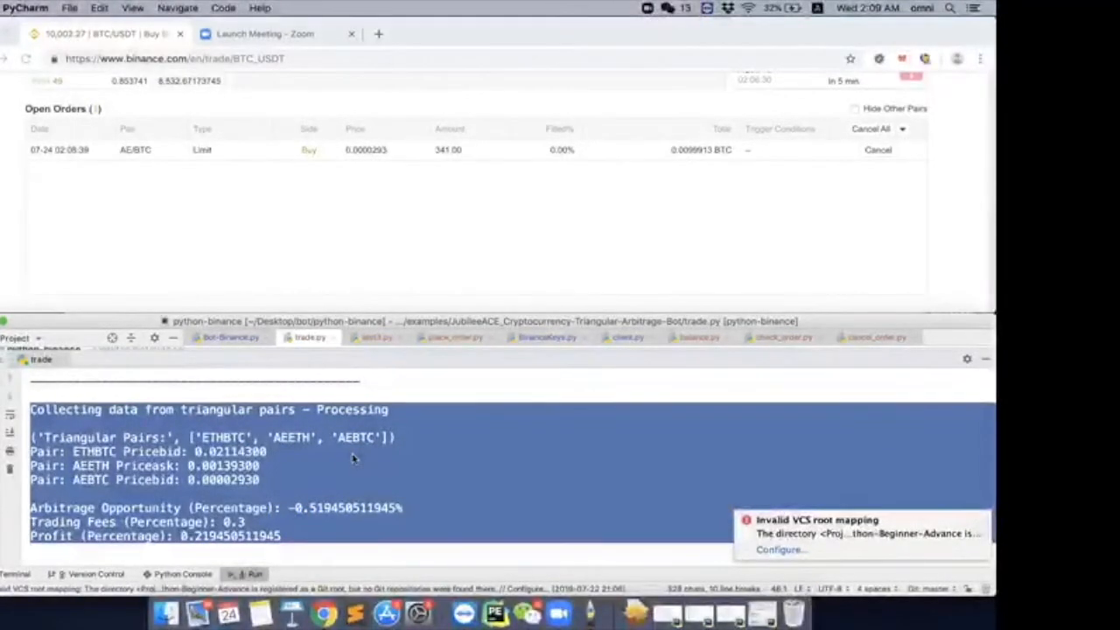
{"action": "left_click", "coordinate": [250, 487]}
Step: Select the AEBTC bid price line, then load Binance's AE_BTC trading page instead of BTC_USDT
{"action": "triple_click", "coordinate": [249, 480]}
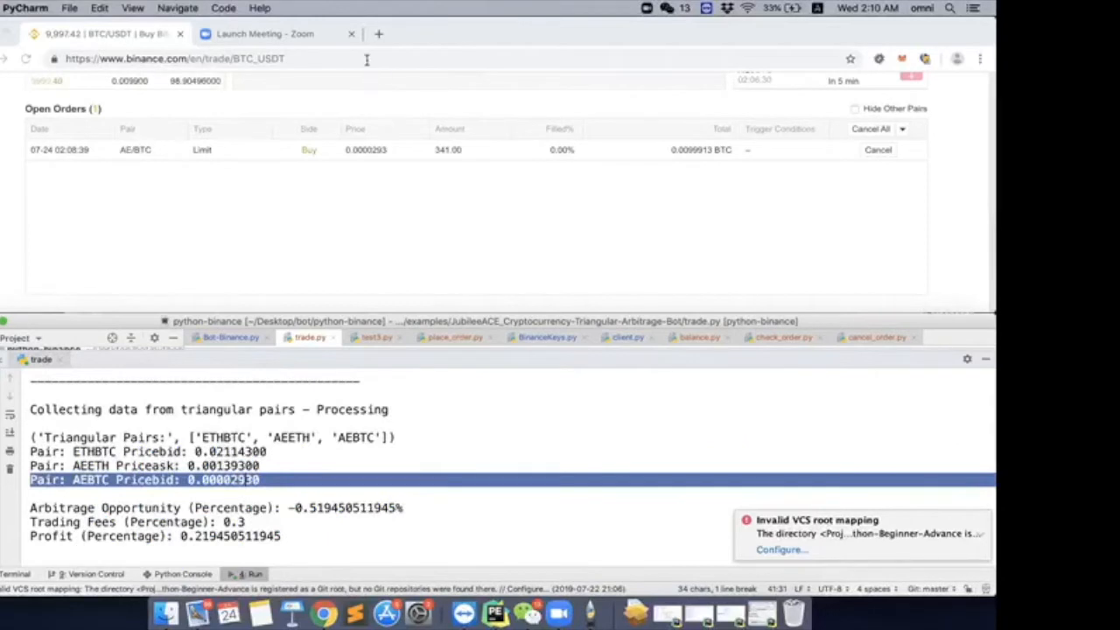
{"action": "left_click", "coordinate": [367, 58]}
{"action": "double_click", "coordinate": [374, 58]}
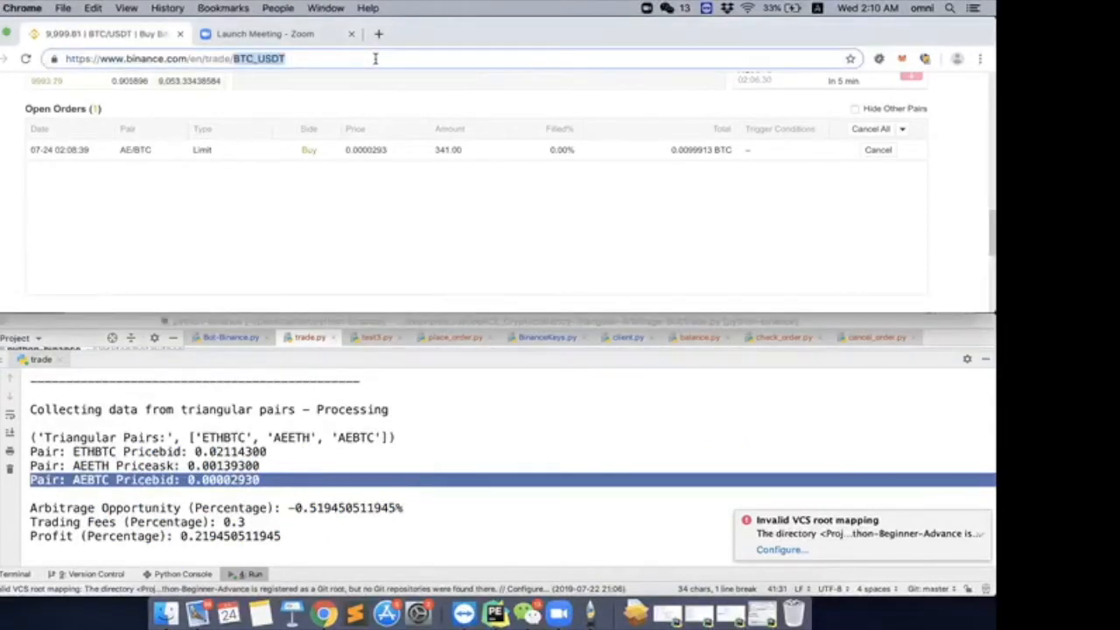
{"action": "type", "text": "AE_BTC"}
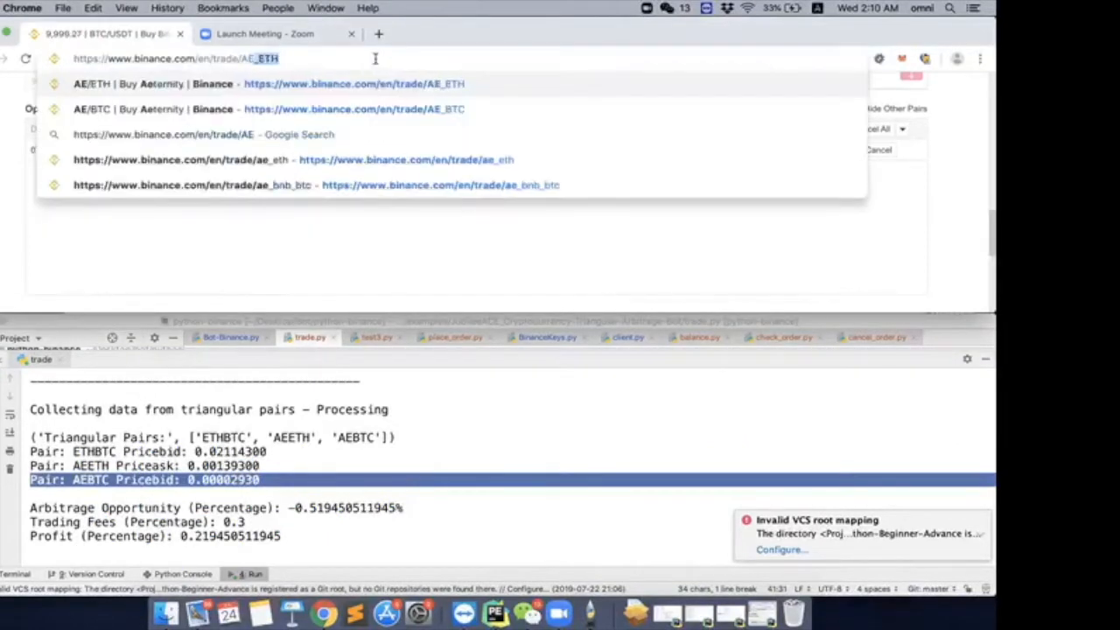
{"action": "key", "text": "Return"}
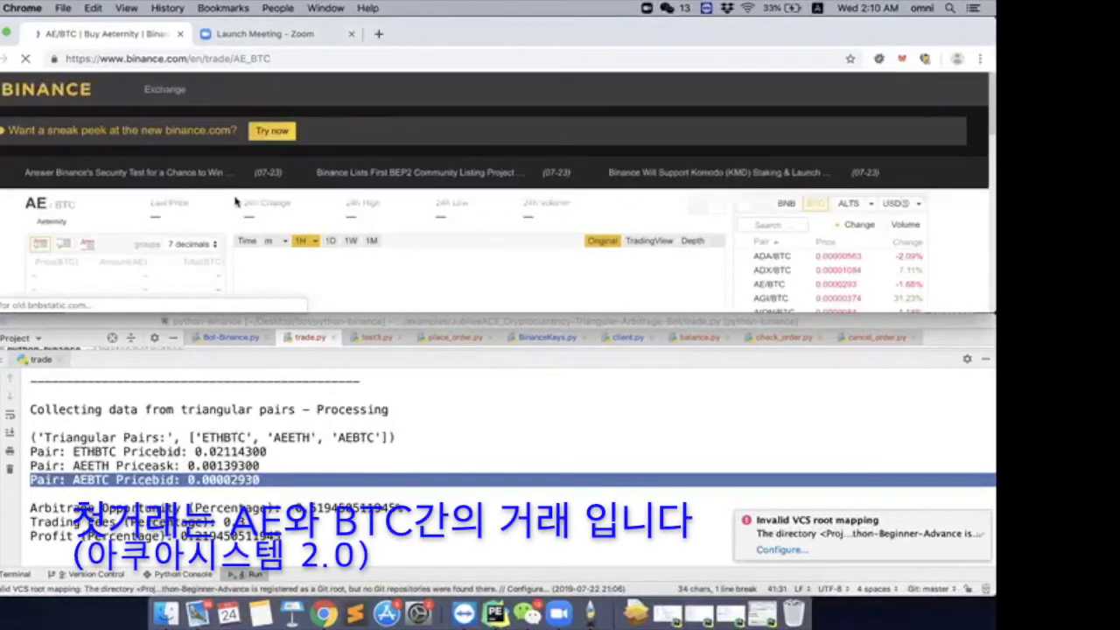
{"action": "scroll", "coordinate": [235, 202], "scroll_direction": "down", "scroll_amount": 3}
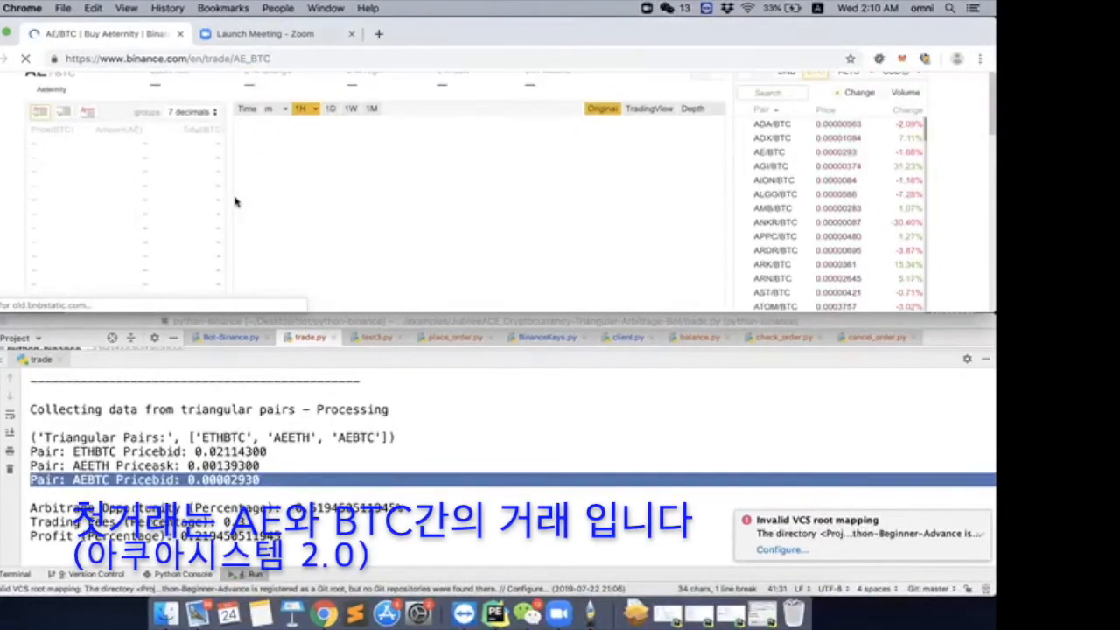
{"action": "scroll", "coordinate": [103, 95], "scroll_direction": "up", "scroll_amount": 3}
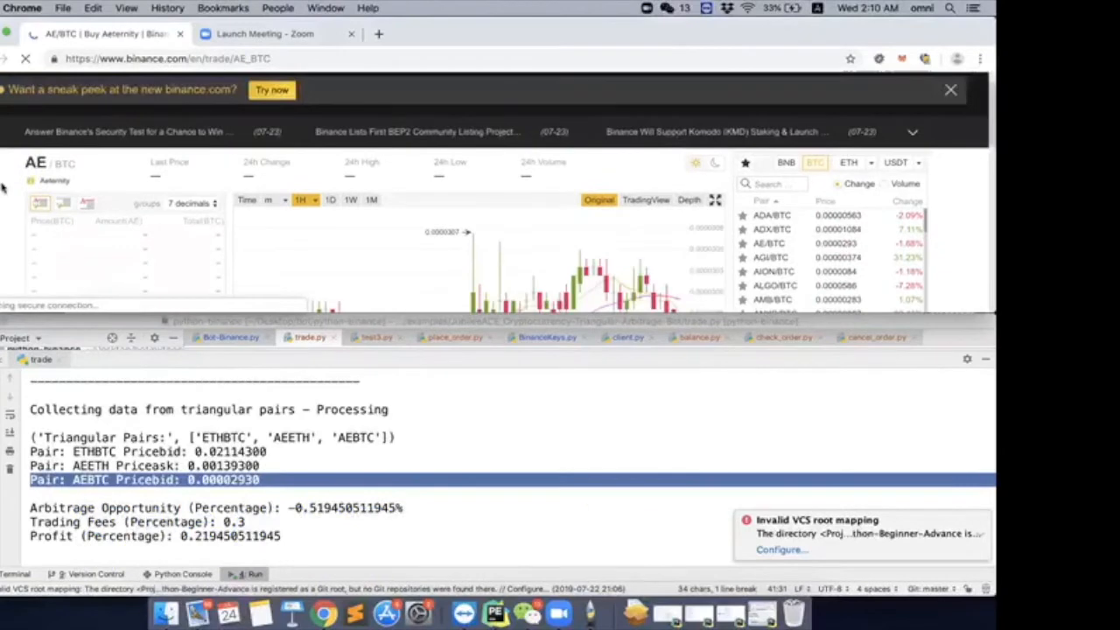
{"action": "scroll", "coordinate": [8, 219], "scroll_direction": "down", "scroll_amount": 5}
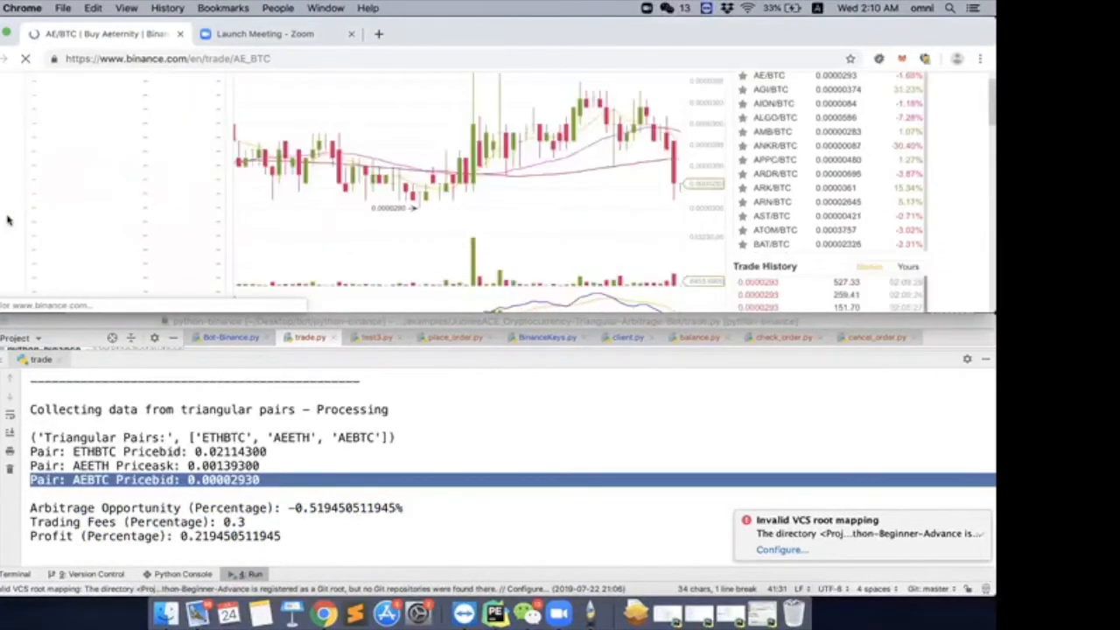
{"action": "scroll", "coordinate": [35, 175], "scroll_direction": "down", "scroll_amount": 3}
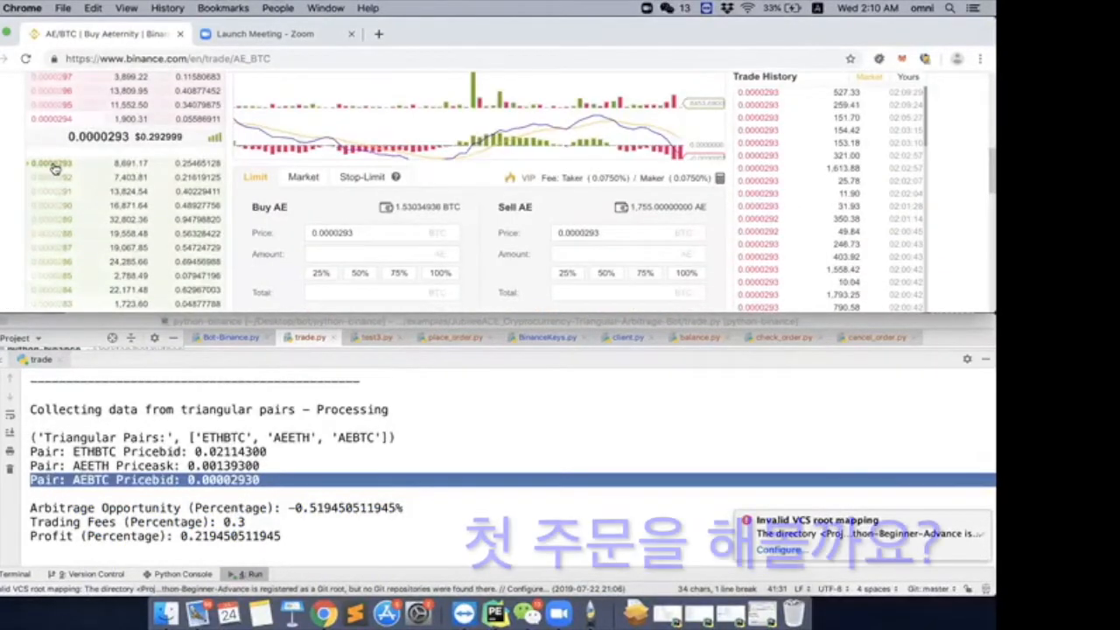
{"action": "key", "text": "super+plus"}
{"action": "key", "text": "super+plus"}
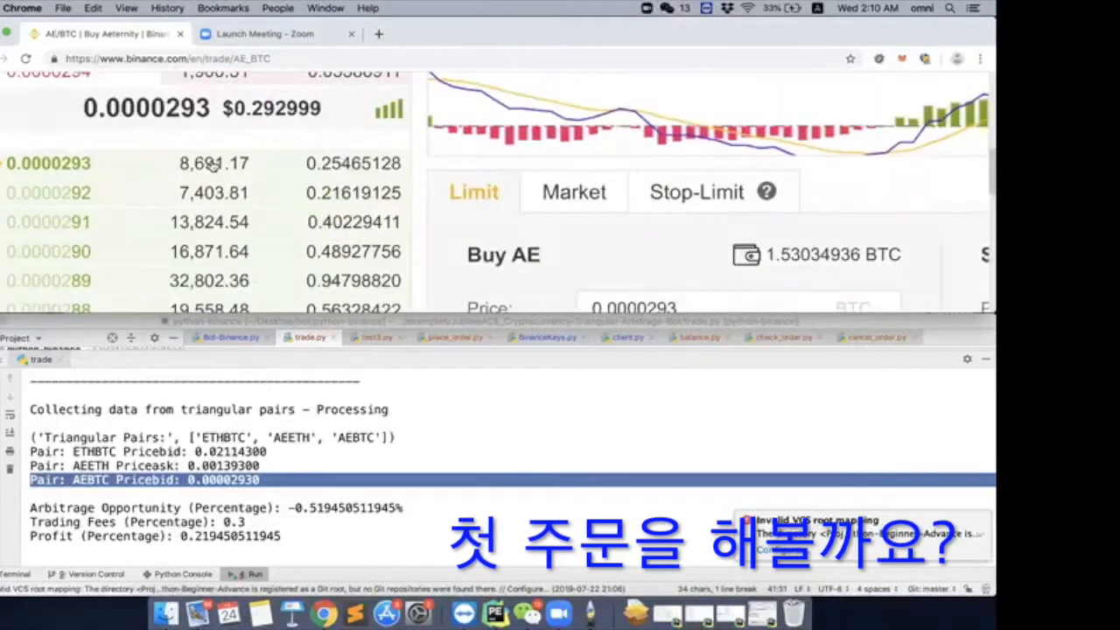
{"action": "scroll", "coordinate": [262, 184], "scroll_direction": "up", "scroll_amount": 1}
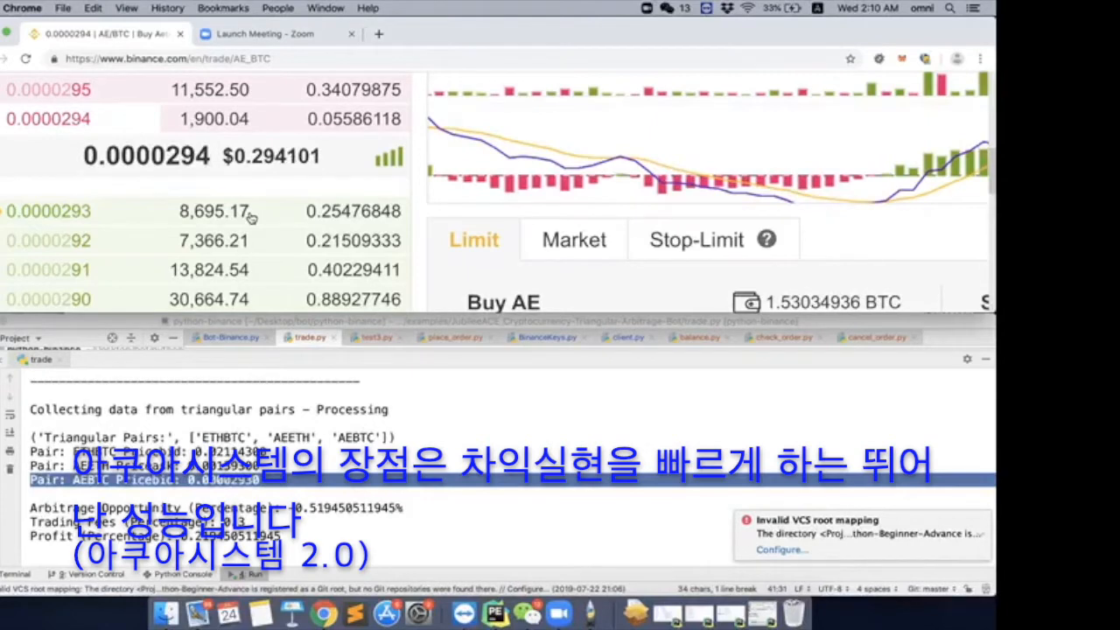
{"action": "key", "text": "super+minus"}
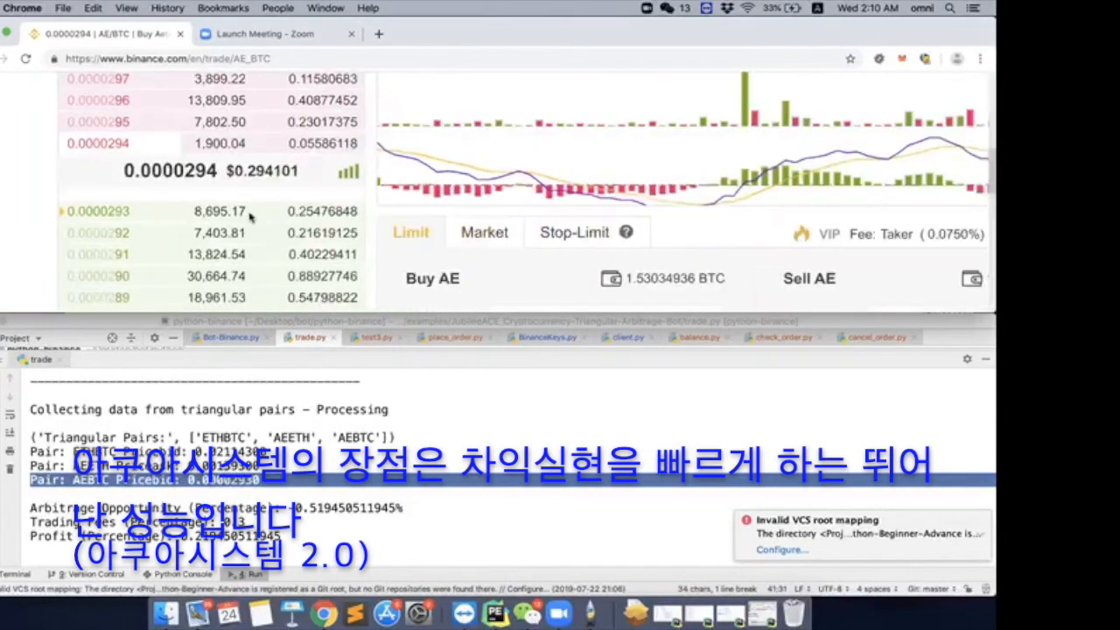
{"action": "key", "text": "super+minus"}
{"action": "key", "text": "super+plus"}
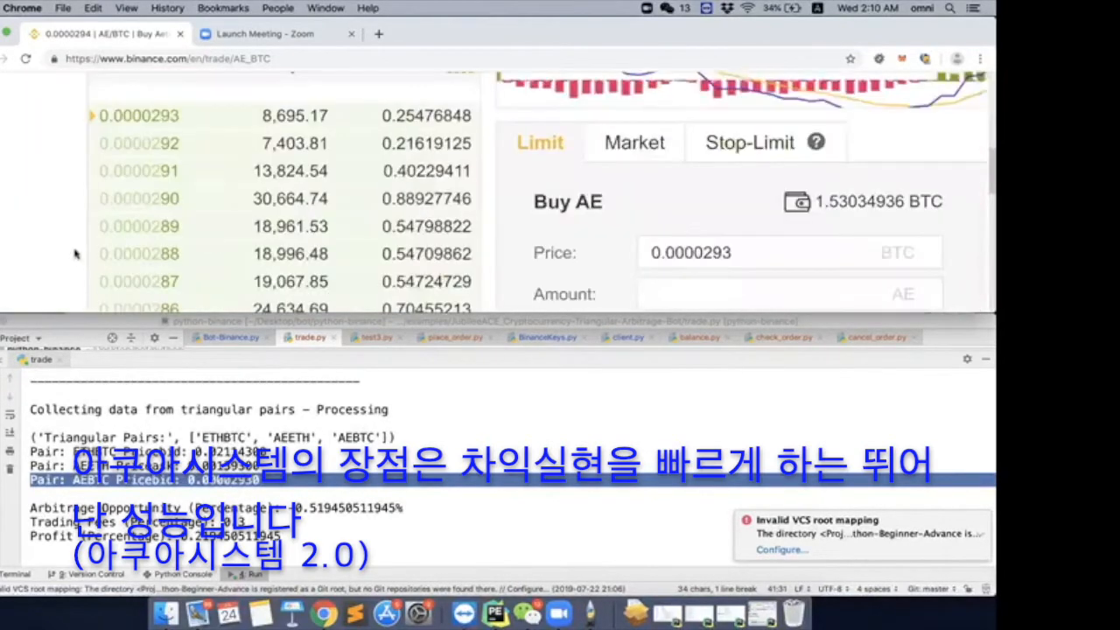
{"action": "scroll", "coordinate": [81, 255], "scroll_direction": "up", "scroll_amount": 3}
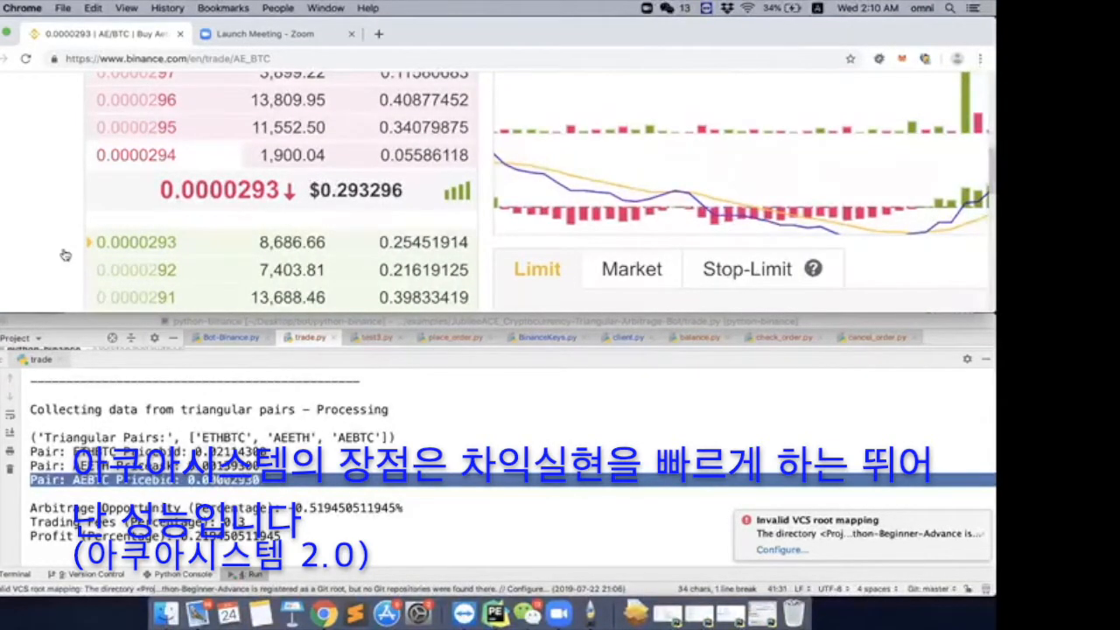
{"action": "key", "text": "super+minus"}
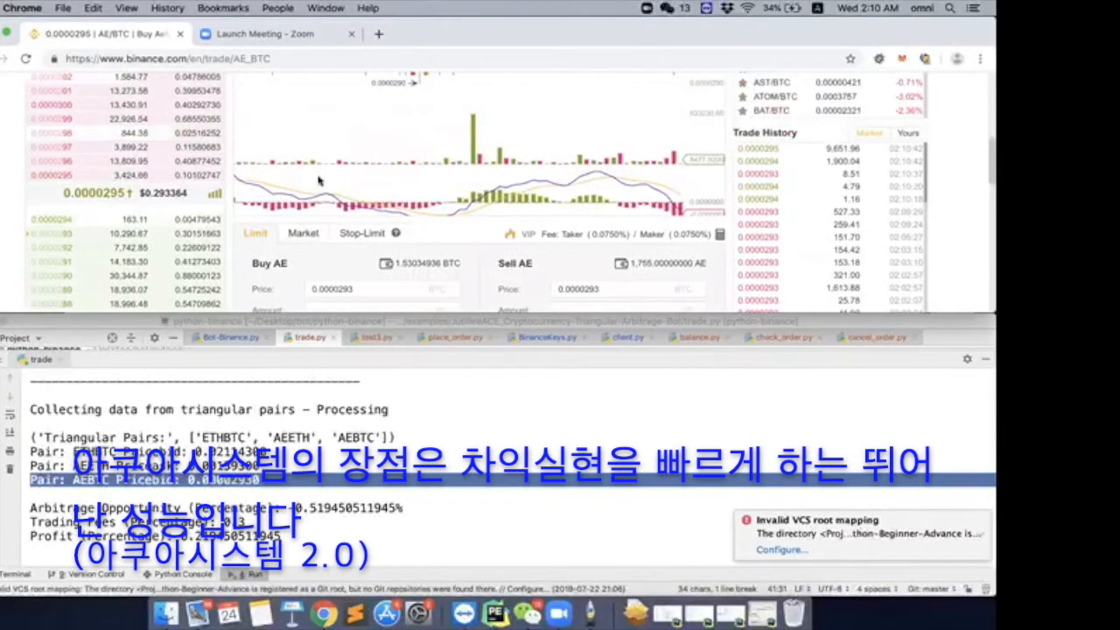
{"action": "scroll", "coordinate": [318, 180], "scroll_direction": "up", "scroll_amount": 5}
{"action": "scroll", "coordinate": [438, 180], "scroll_direction": "up", "scroll_amount": 5}
{"action": "scroll", "coordinate": [568, 189], "scroll_direction": "down", "scroll_amount": 1}
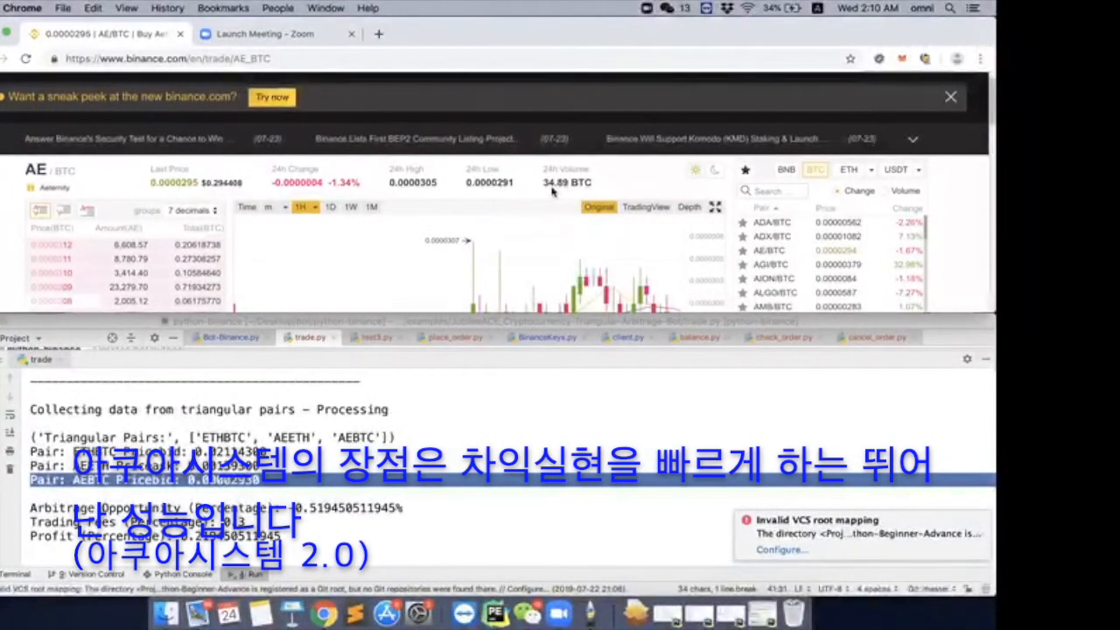
{"action": "scroll", "coordinate": [553, 191], "scroll_direction": "down", "scroll_amount": 2}
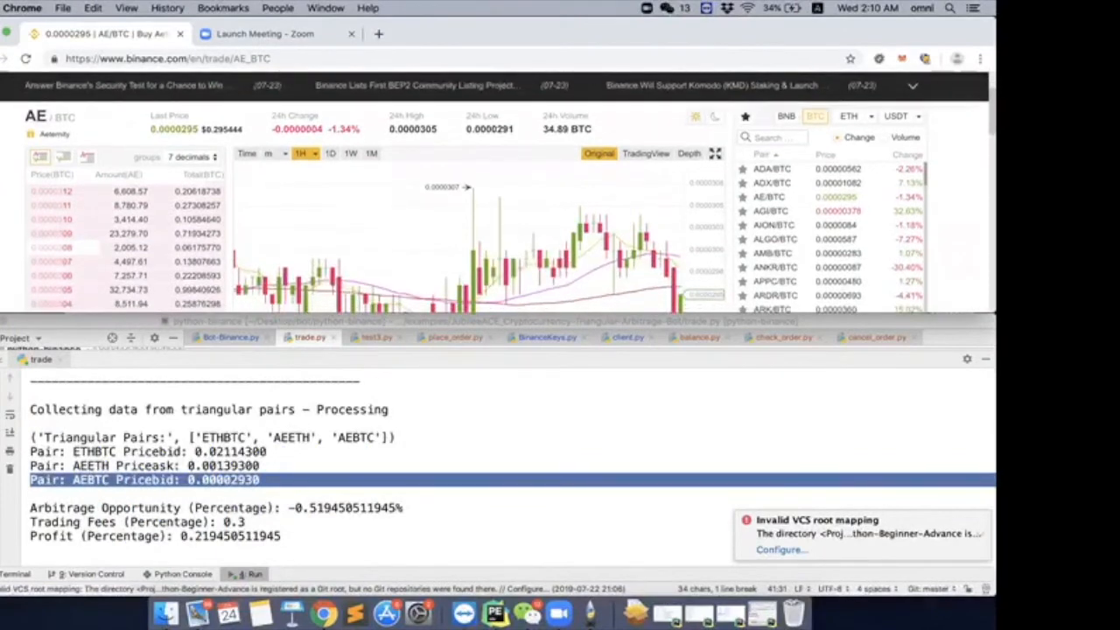
{"action": "scroll", "coordinate": [553, 191], "scroll_direction": "down", "scroll_amount": 4}
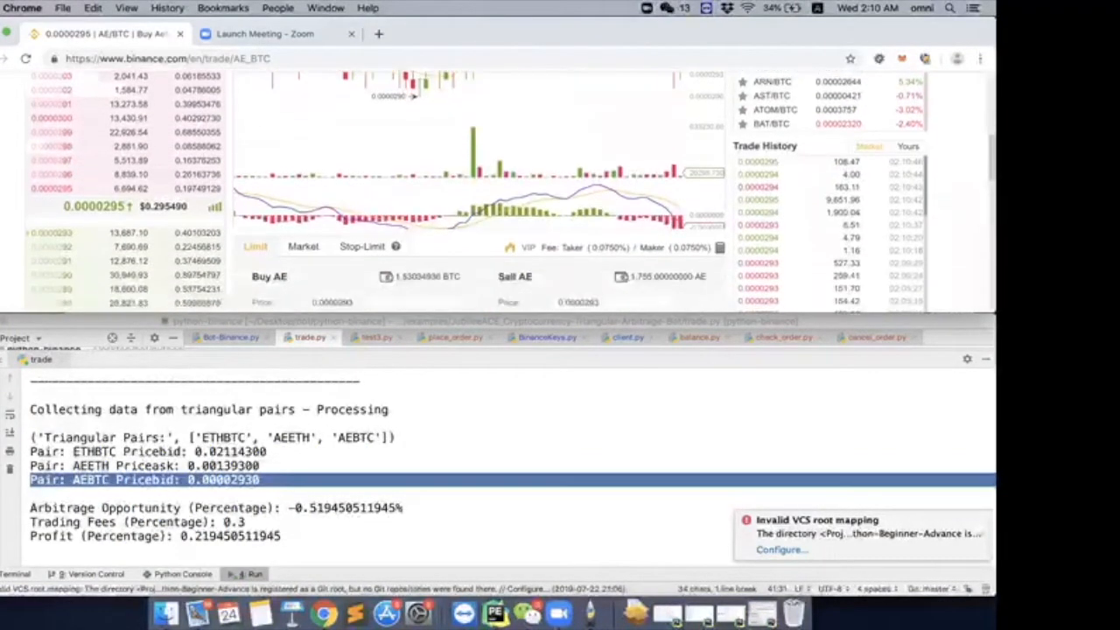
{"action": "scroll", "coordinate": [553, 191], "scroll_direction": "down", "scroll_amount": 2}
{"action": "scroll", "coordinate": [554, 190], "scroll_direction": "down", "scroll_amount": 1}
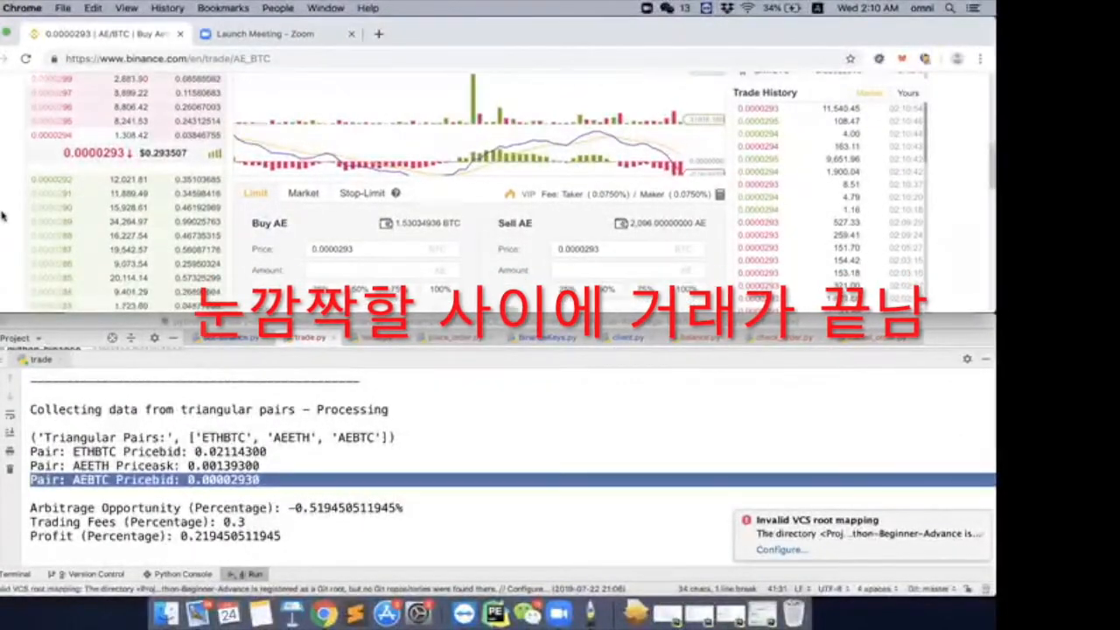
{"action": "scroll", "coordinate": [4, 215], "scroll_direction": "down", "scroll_amount": 5}
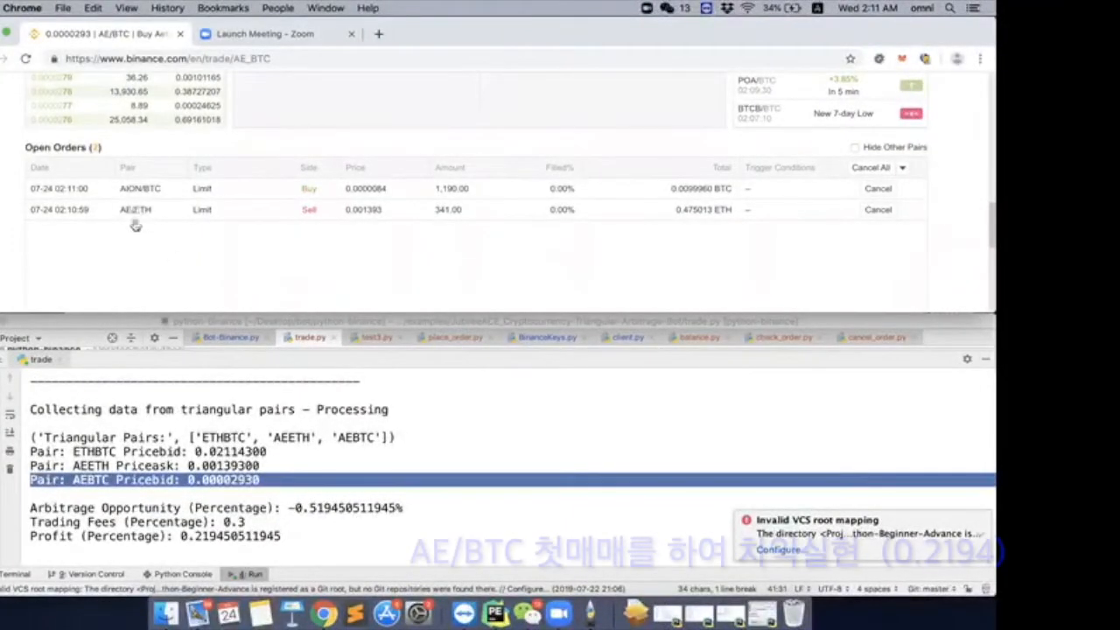
{"action": "scroll", "coordinate": [143, 247], "scroll_direction": "up", "scroll_amount": 5}
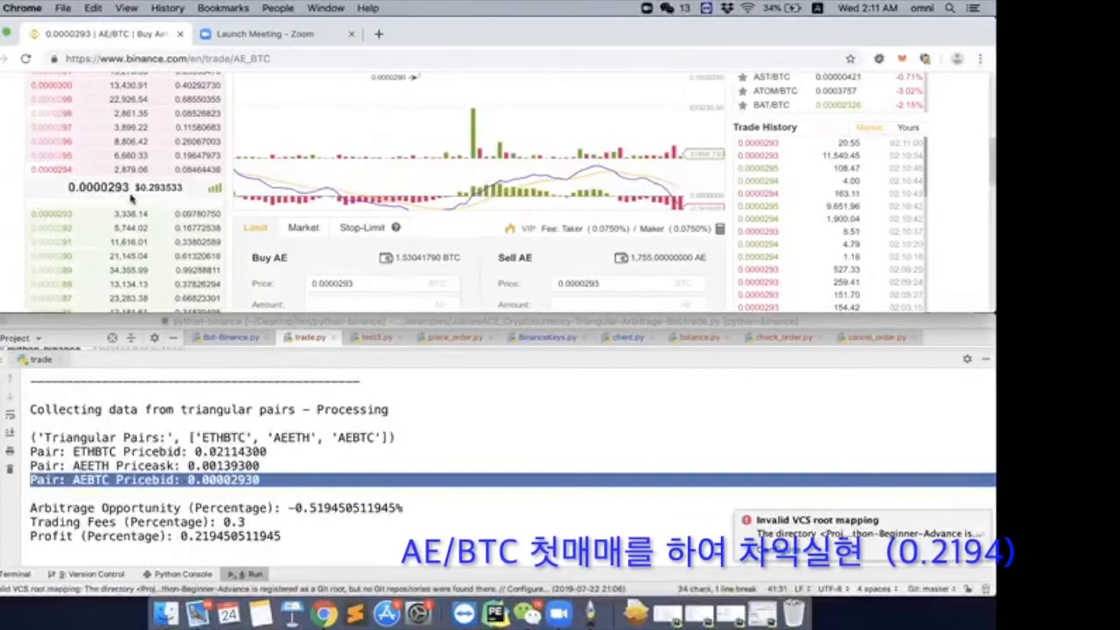
{"action": "scroll", "coordinate": [131, 198], "scroll_direction": "down", "scroll_amount": 5}
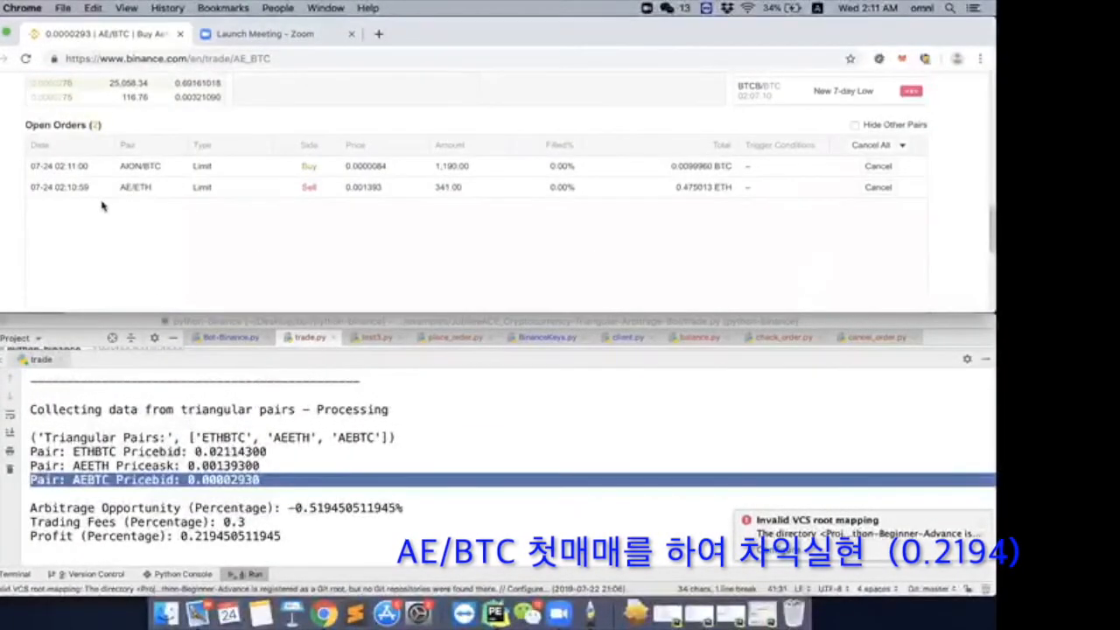
Step: Select the 'Pair: AEETH Priceask' line (0.00139300) in the run output
{"action": "left_click", "coordinate": [218, 470]}
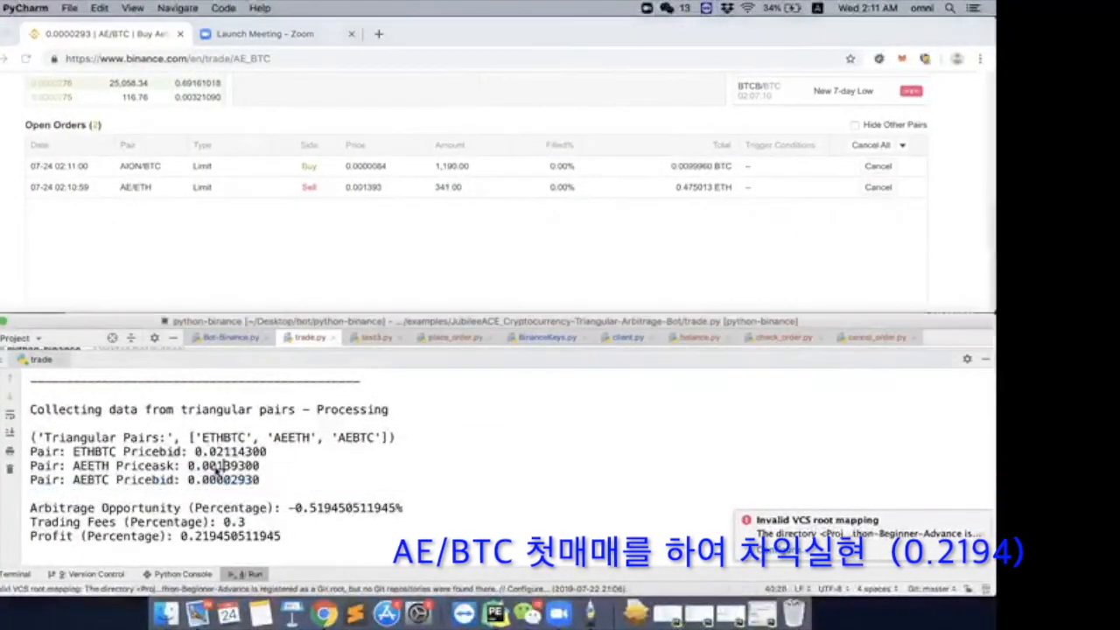
{"action": "triple_click", "coordinate": [219, 470]}
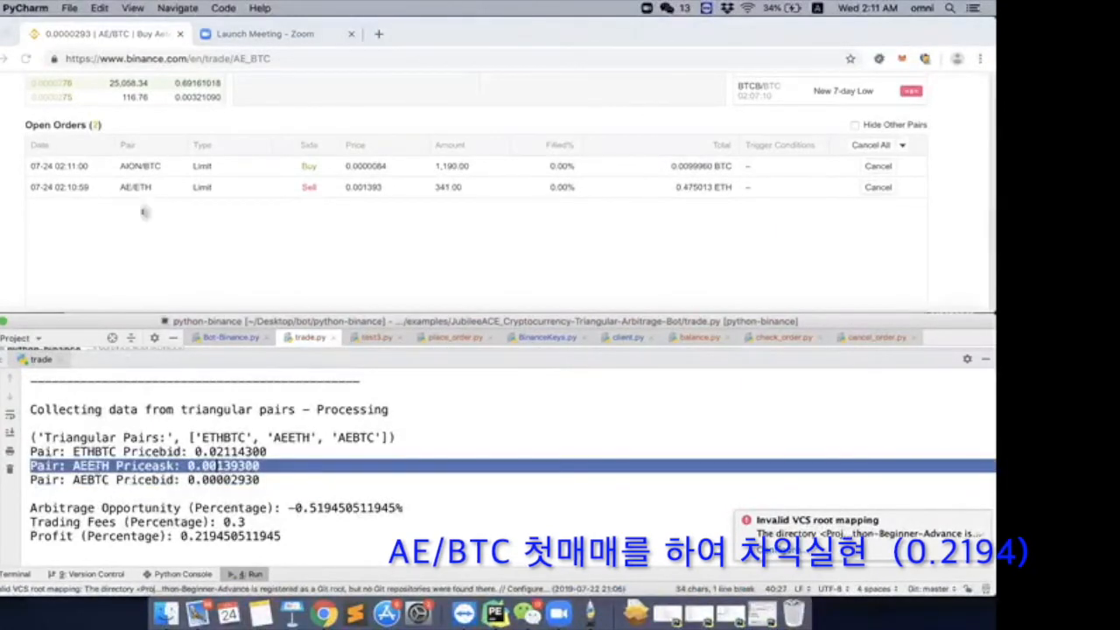